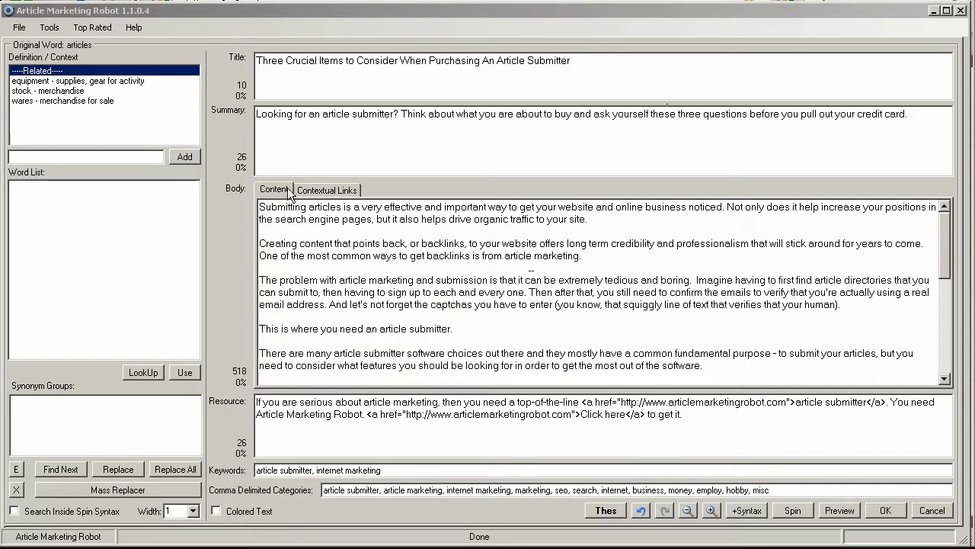
# Review the article's contextual link profile, then save and close the article editor
pyautogui.click(330, 189)
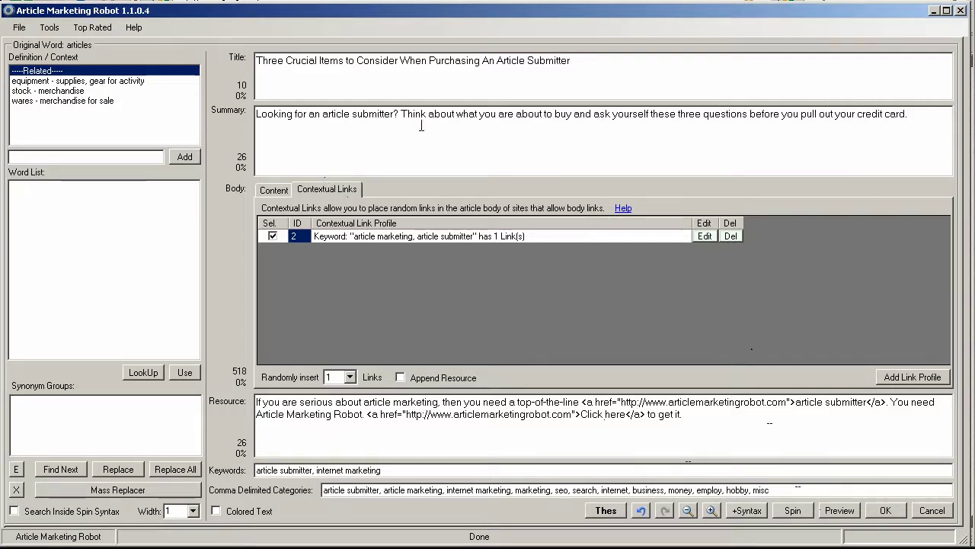
pyautogui.click(273, 190)
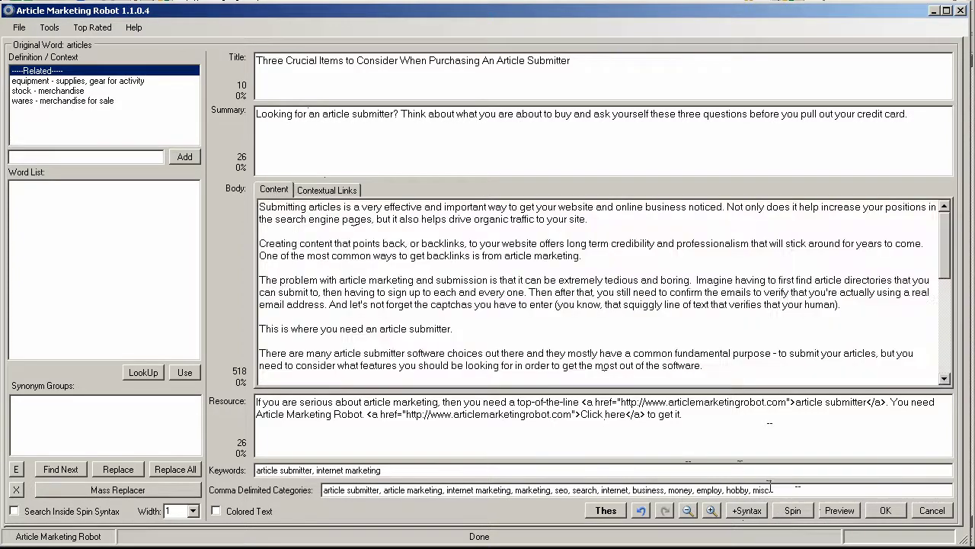
pyautogui.click(885, 511)
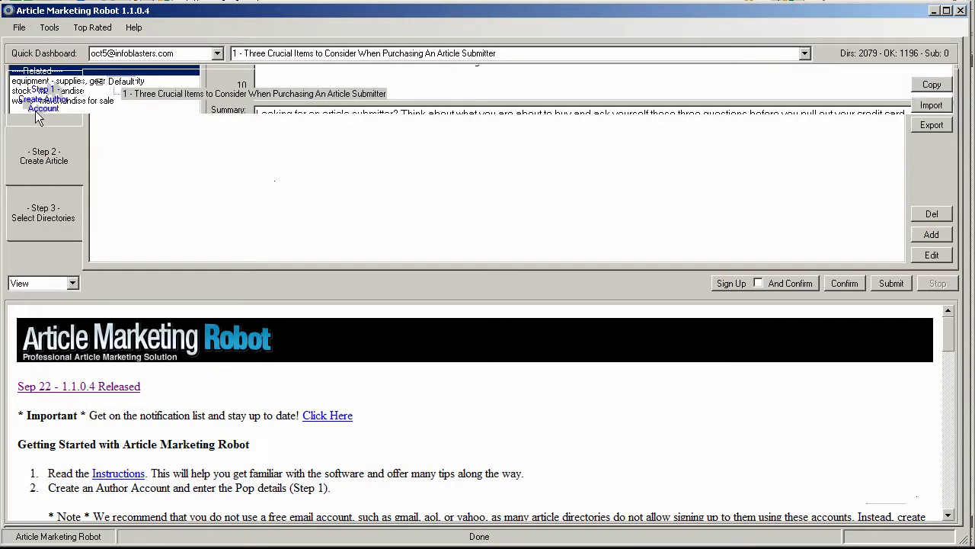
# In the directory list, hide Email-status directories and refresh to show only confirmed ones
pyautogui.click(47, 89)
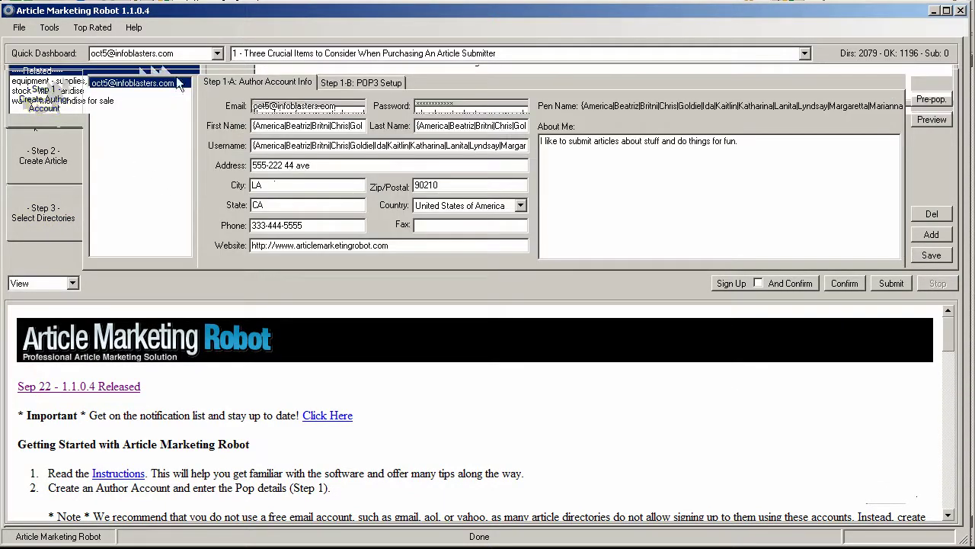
pyautogui.click(56, 156)
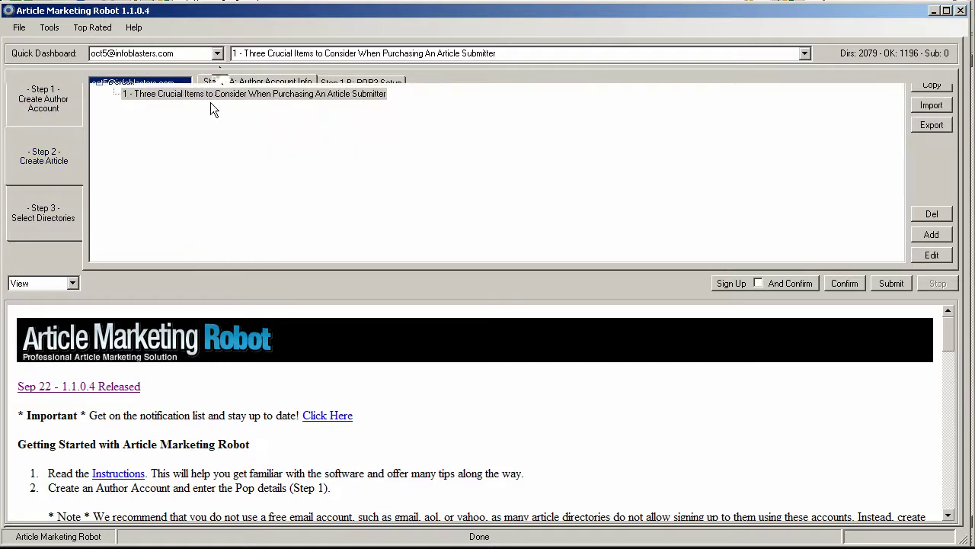
pyautogui.click(44, 219)
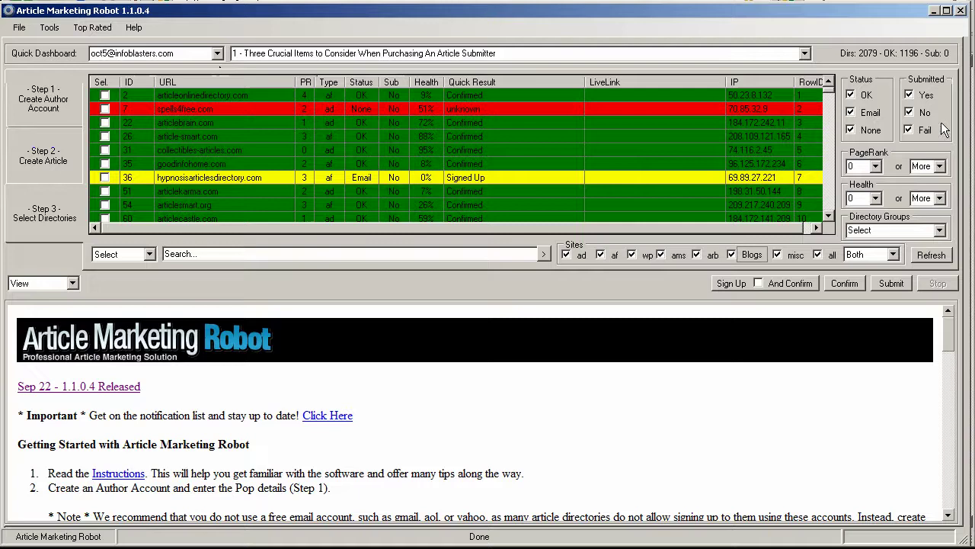
pyautogui.click(851, 112)
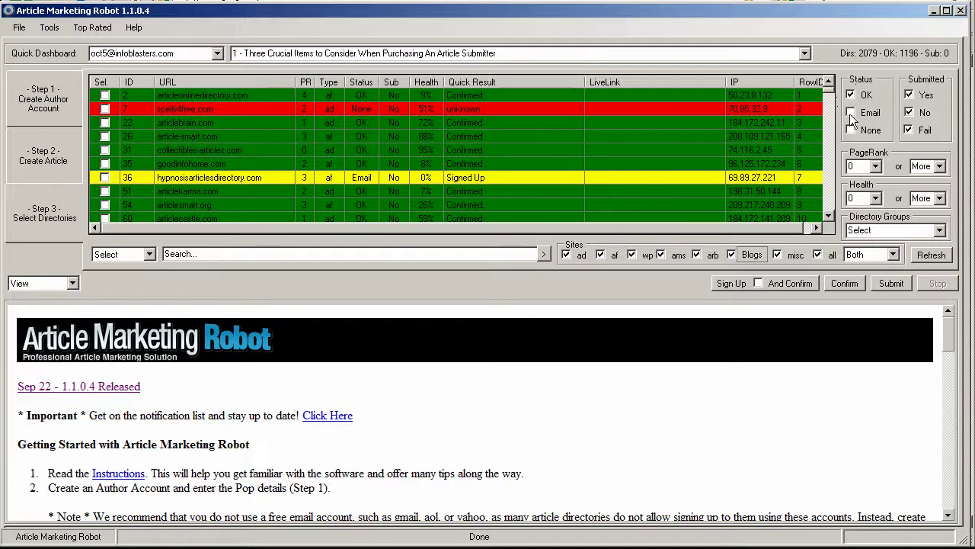
pyautogui.click(928, 256)
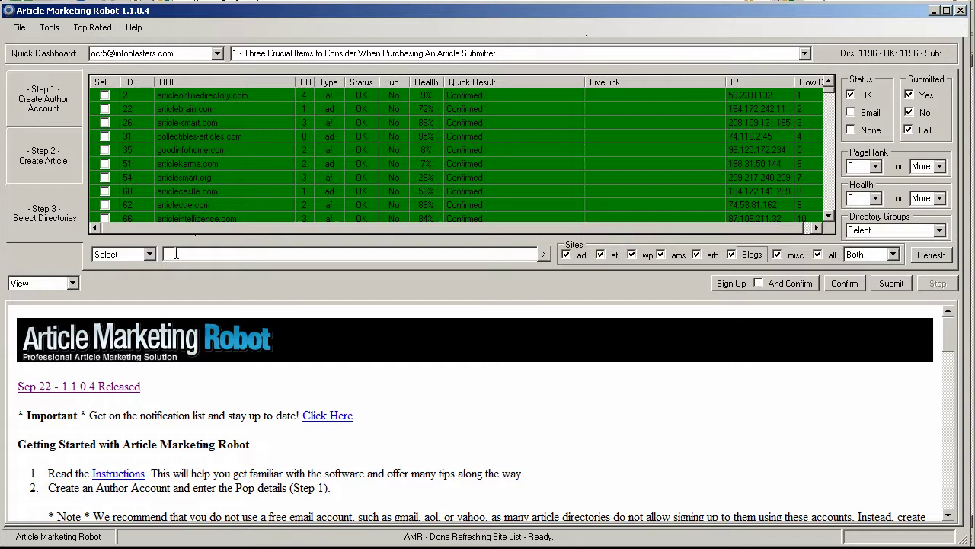
# Select all 1196 listed directories and start the article submission
pyautogui.click(122, 255)
pyautogui.click(99, 278)
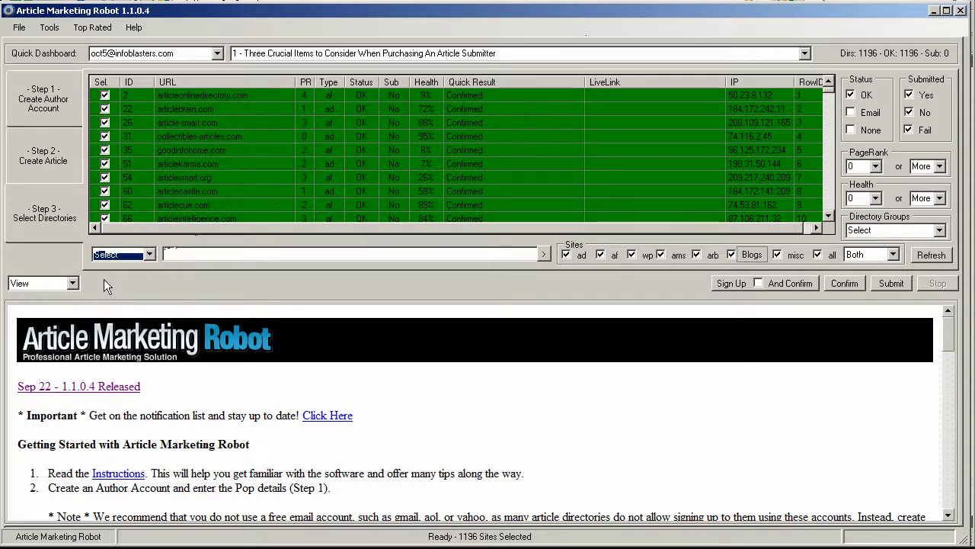
pyautogui.click(891, 283)
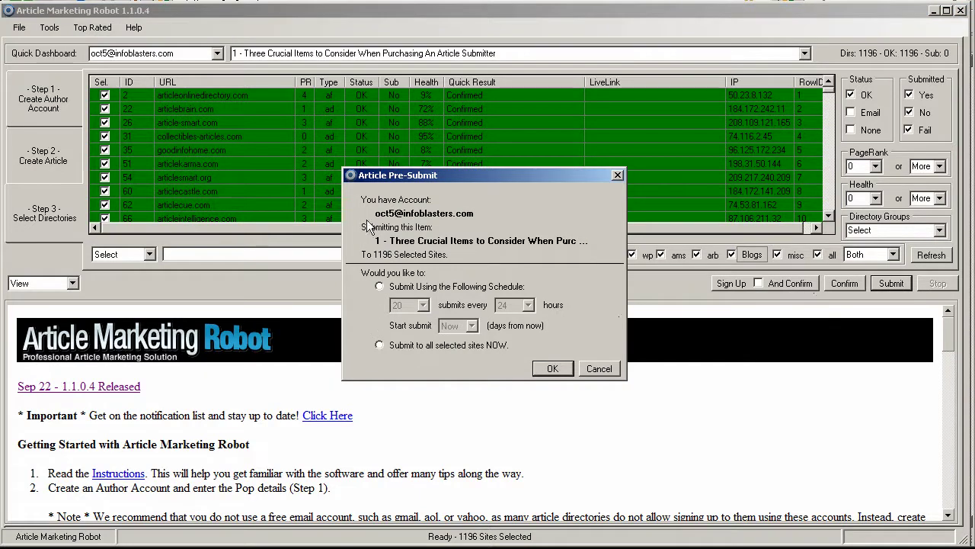
# Try the scheduled submission option with 24 hours between batches, starting Now
pyautogui.moveTo(408, 178); pyautogui.dragTo(346, 51)
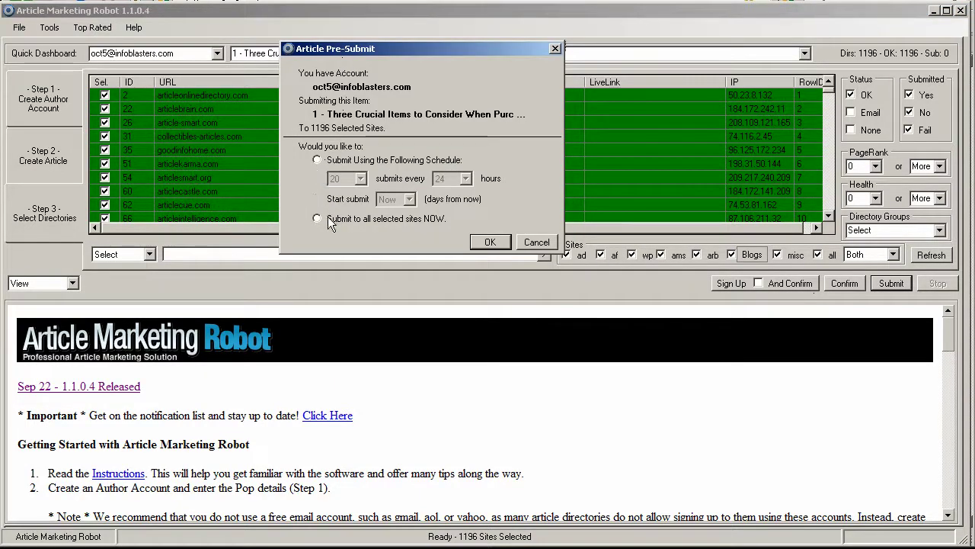
pyautogui.click(320, 160)
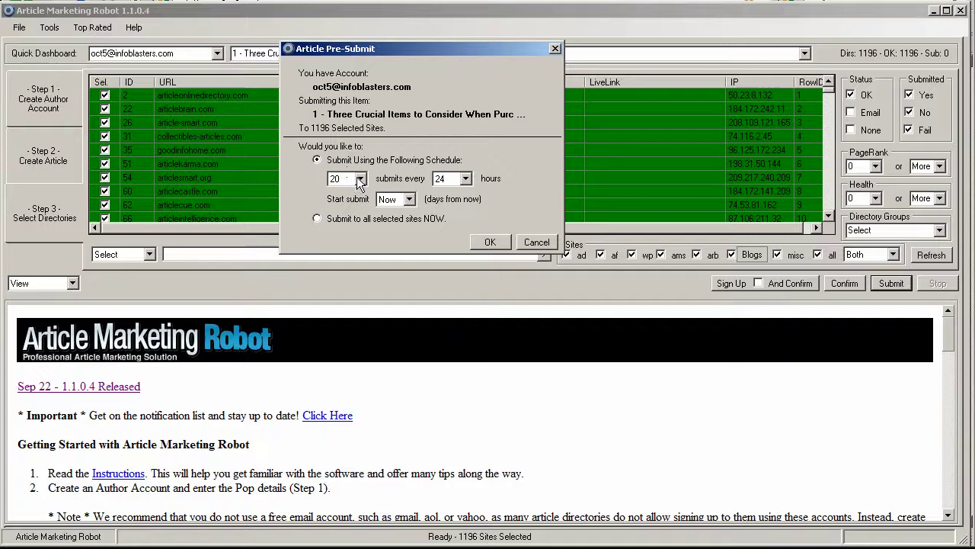
pyautogui.click(465, 180)
pyautogui.click(466, 181)
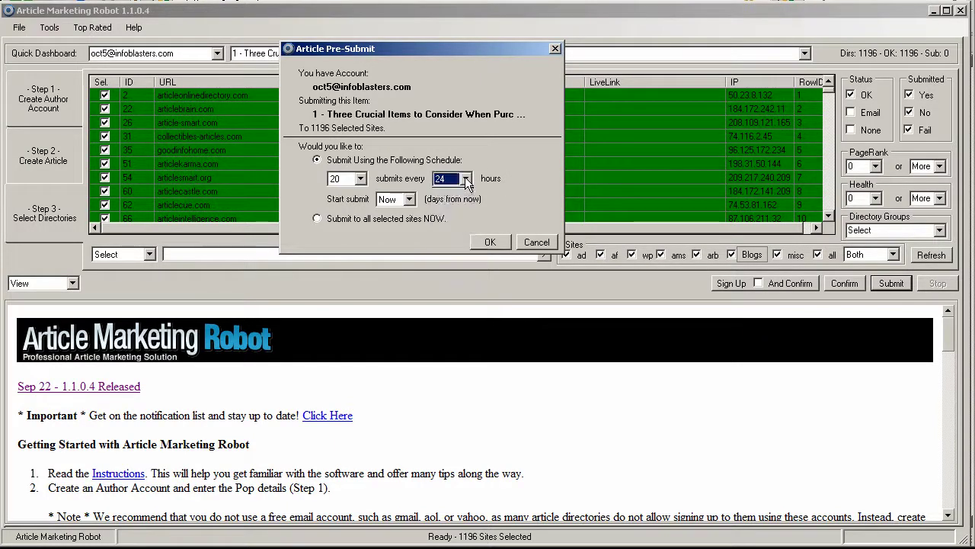
pyautogui.click(410, 199)
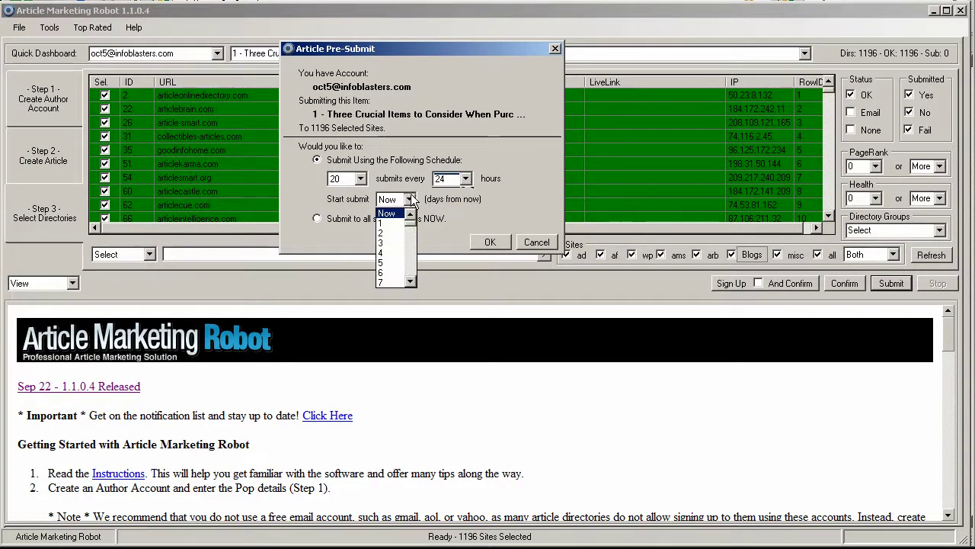
pyautogui.click(485, 199)
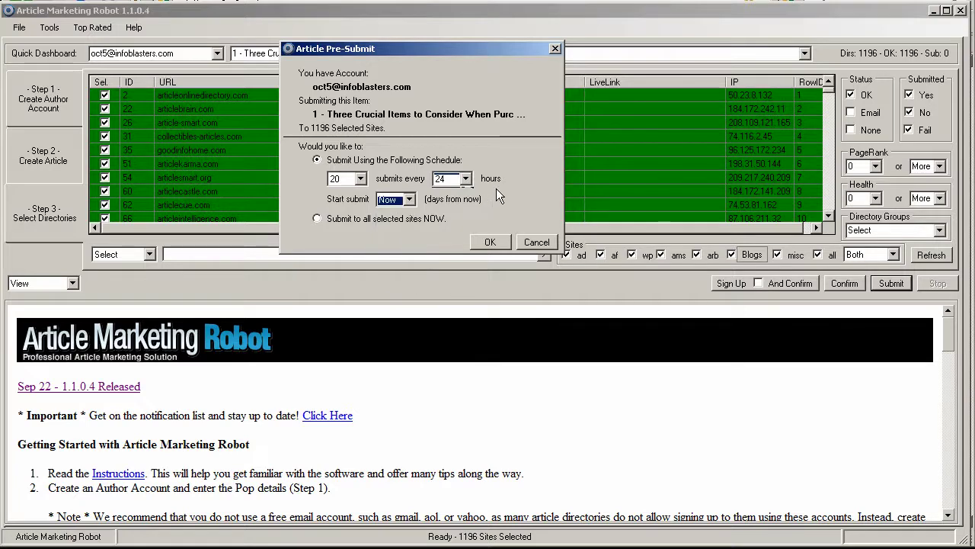
pyautogui.click(317, 218)
pyautogui.click(318, 160)
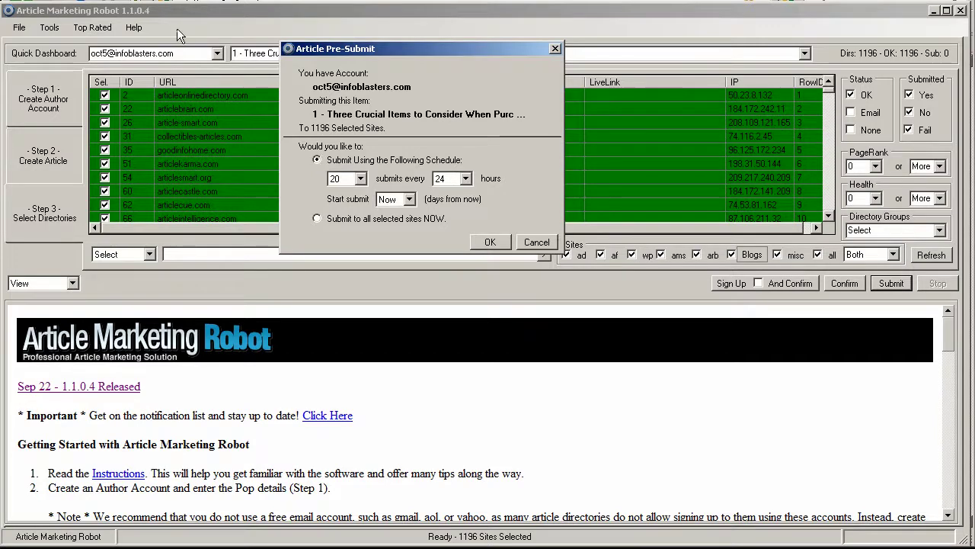
# Choose 'Submit to all selected sites NOW' and confirm the immediate submission
pyautogui.moveTo(387, 49); pyautogui.dragTo(428, 207)
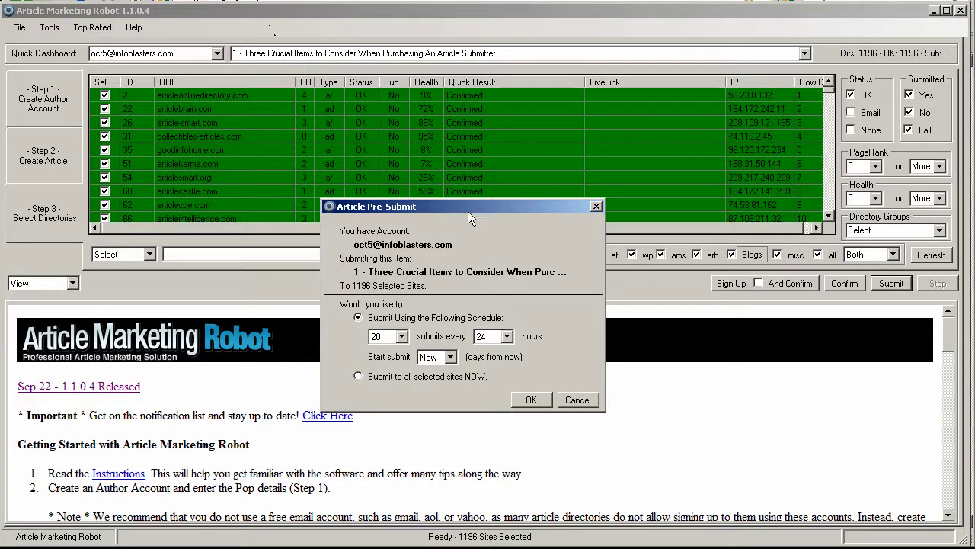
pyautogui.moveTo(467, 209); pyautogui.dragTo(456, 57)
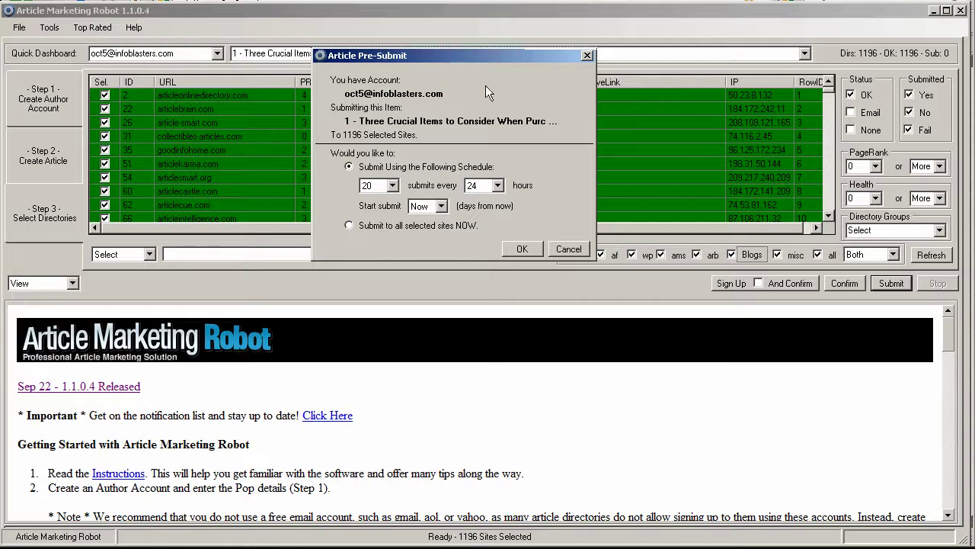
pyautogui.click(349, 227)
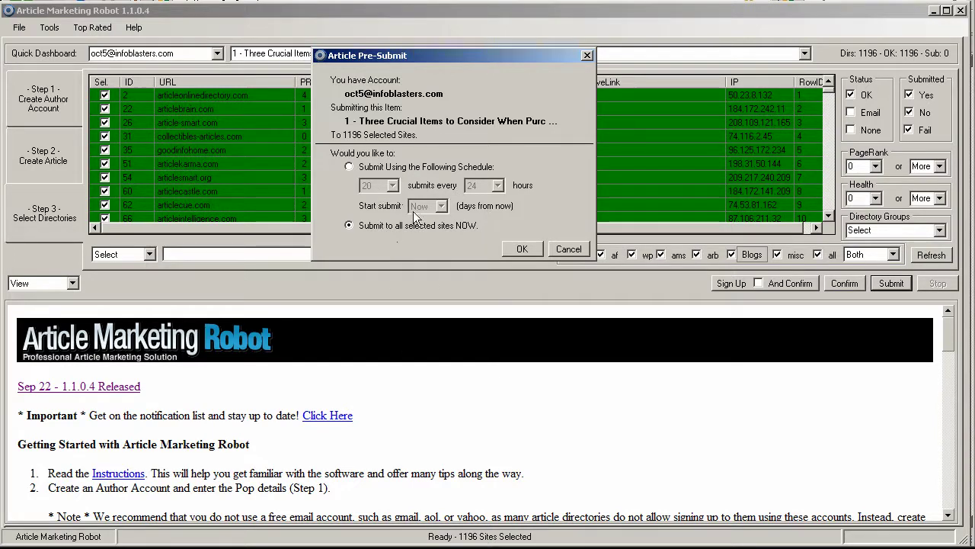
pyautogui.click(522, 250)
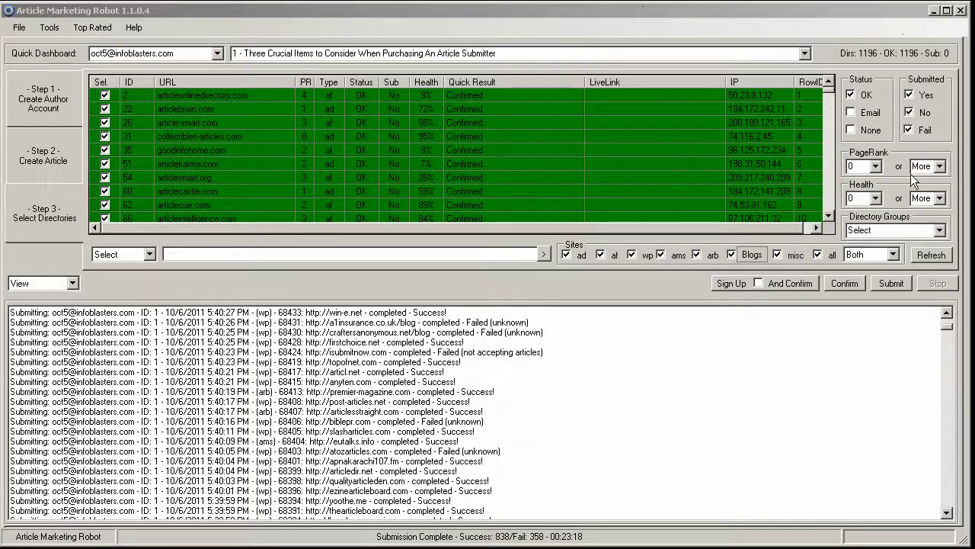
# Filter to OK-status sites not yet submitted, refresh, and select all 328 of them
pyautogui.click(929, 260)
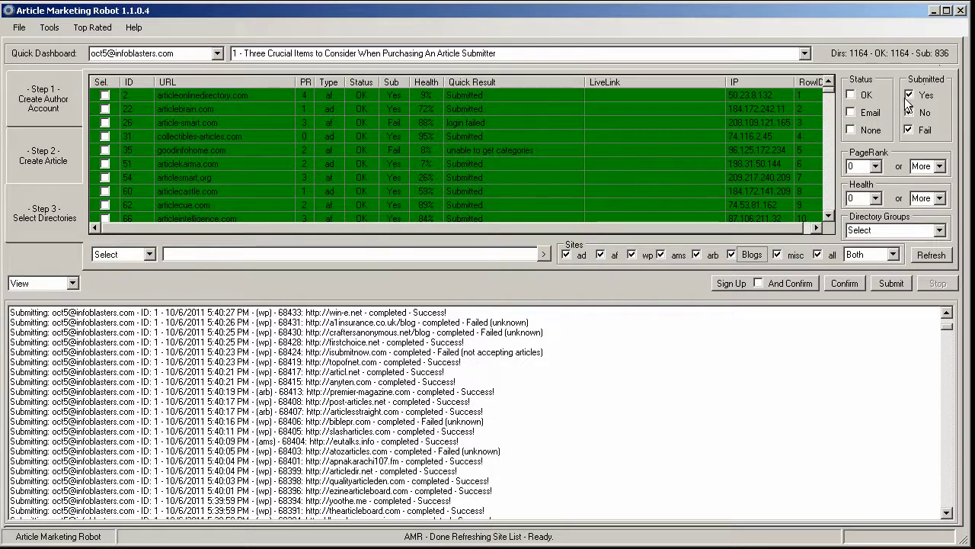
pyautogui.click(851, 95)
pyautogui.click(909, 94)
pyautogui.click(924, 255)
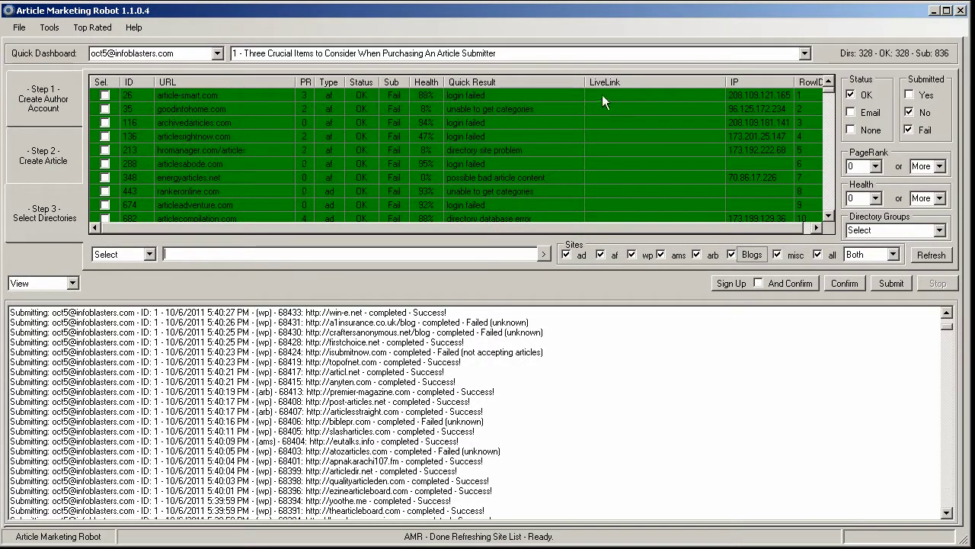
pyautogui.click(151, 258)
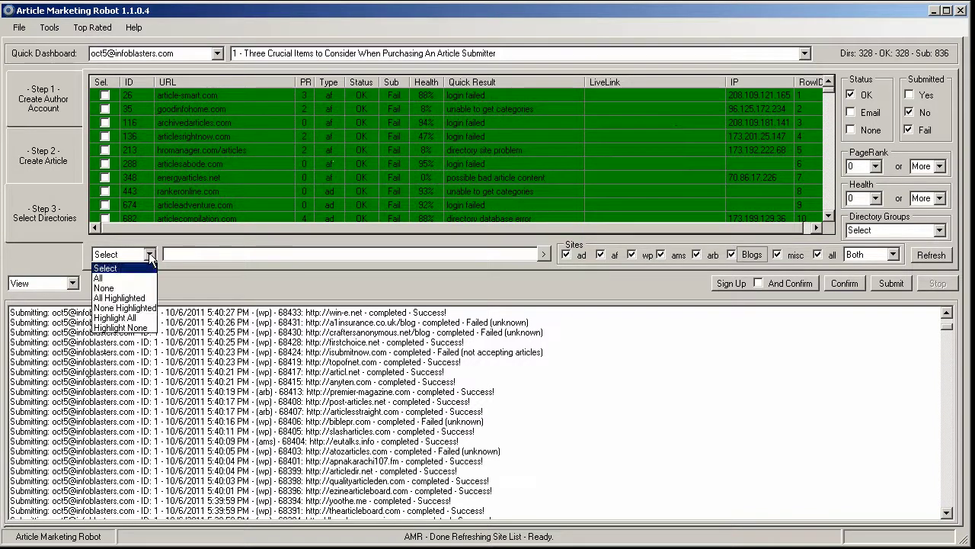
pyautogui.click(106, 276)
# In Tools > Options, set Threading to 10 and Timeout to 60, then save
pyautogui.click(49, 27)
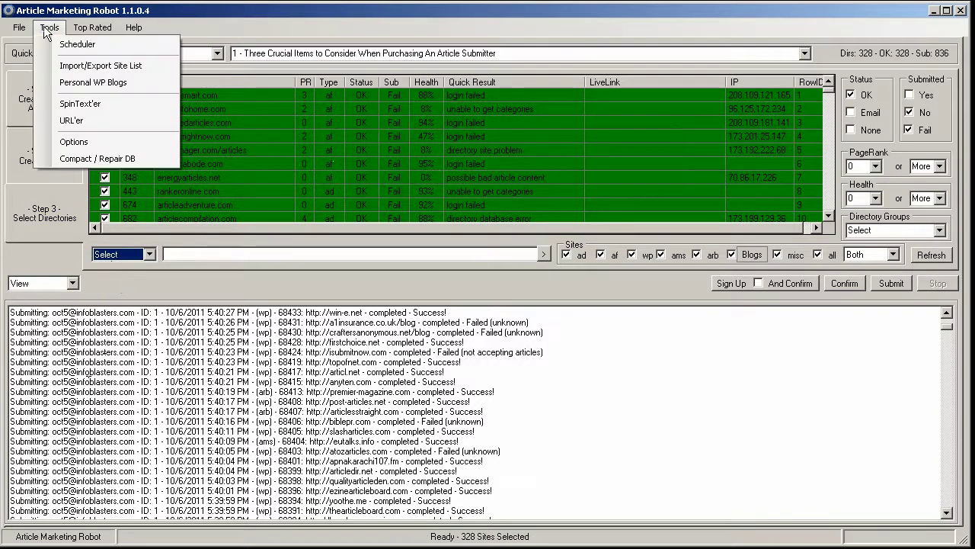
pyautogui.click(78, 140)
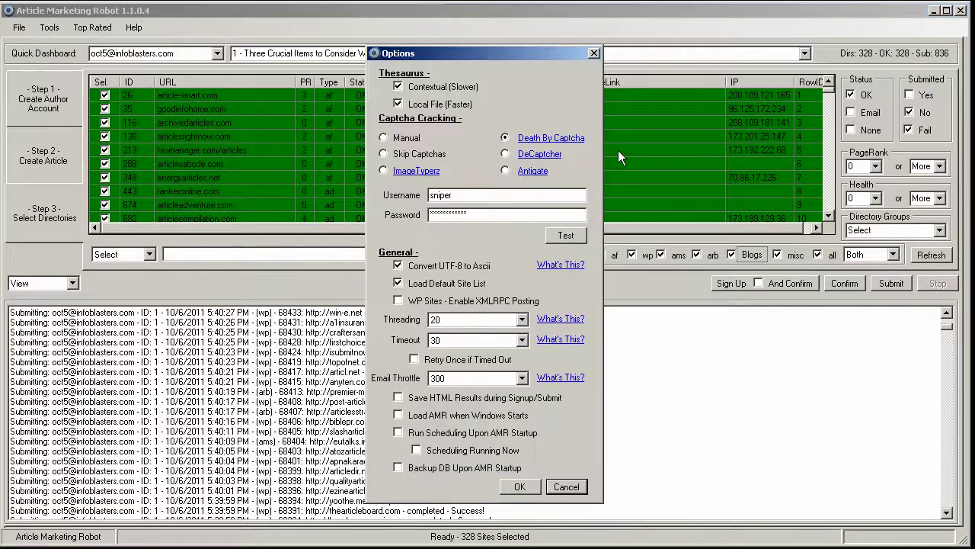
pyautogui.click(523, 319)
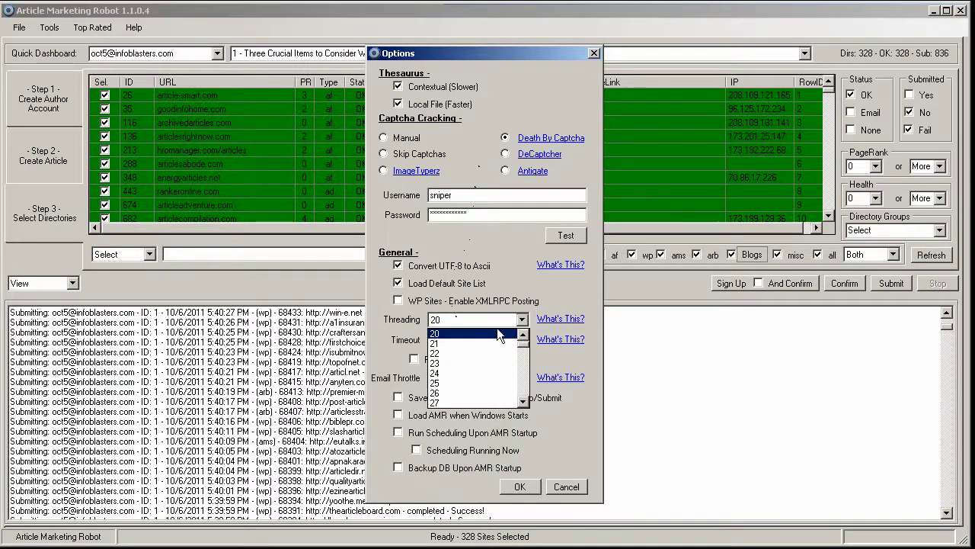
pyautogui.scroll(3, 484, 339)
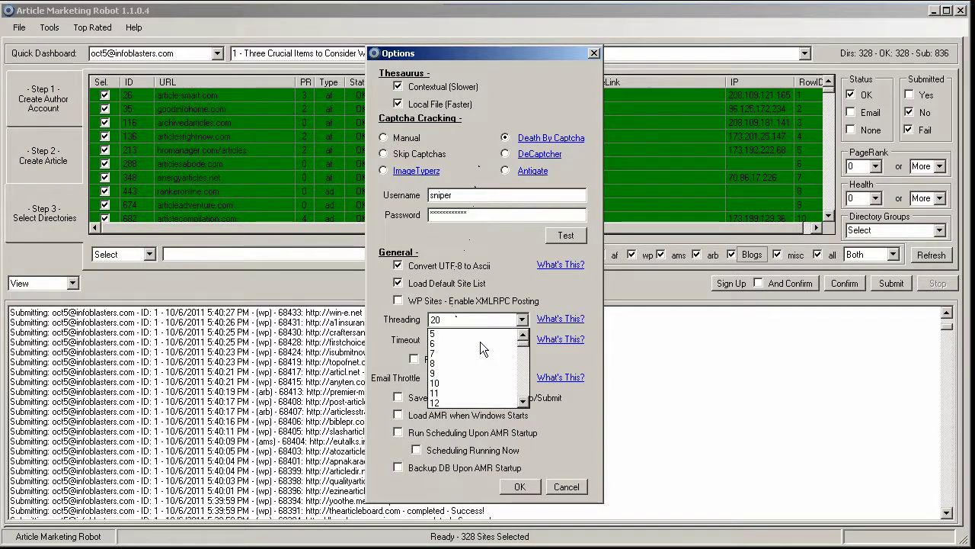
pyautogui.scroll(1, 480, 341)
pyautogui.click(480, 333)
pyautogui.click(510, 340)
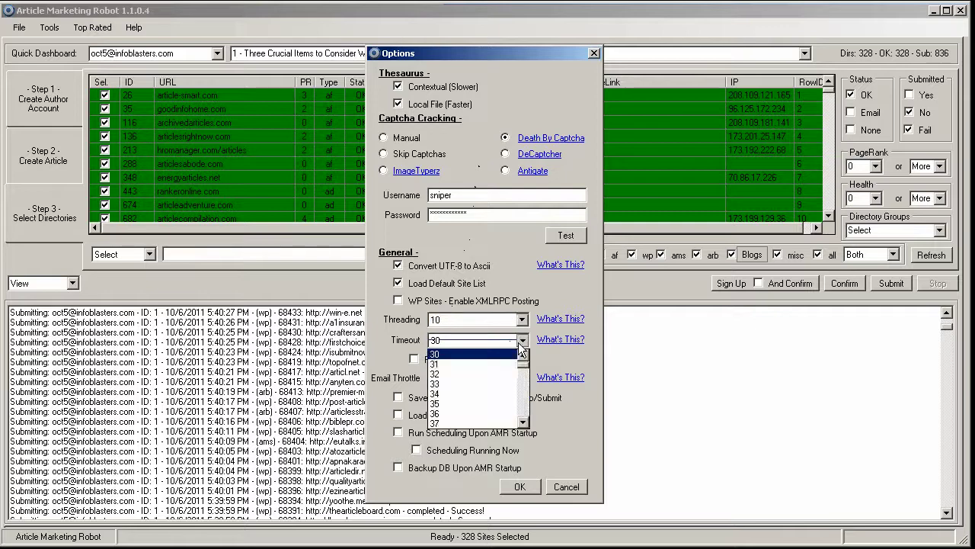
pyautogui.scroll(-3, 461, 409)
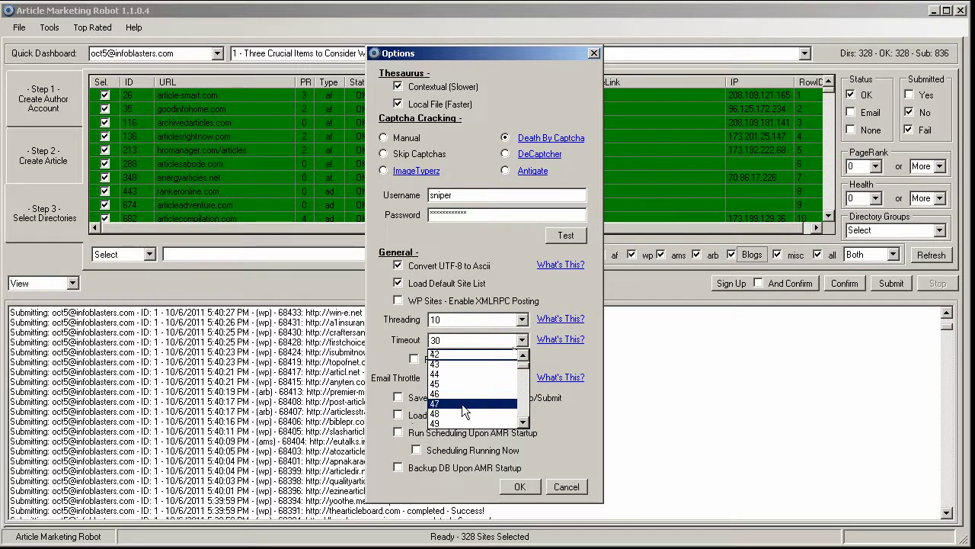
pyautogui.scroll(-2, 462, 404)
pyautogui.scroll(-3, 454, 408)
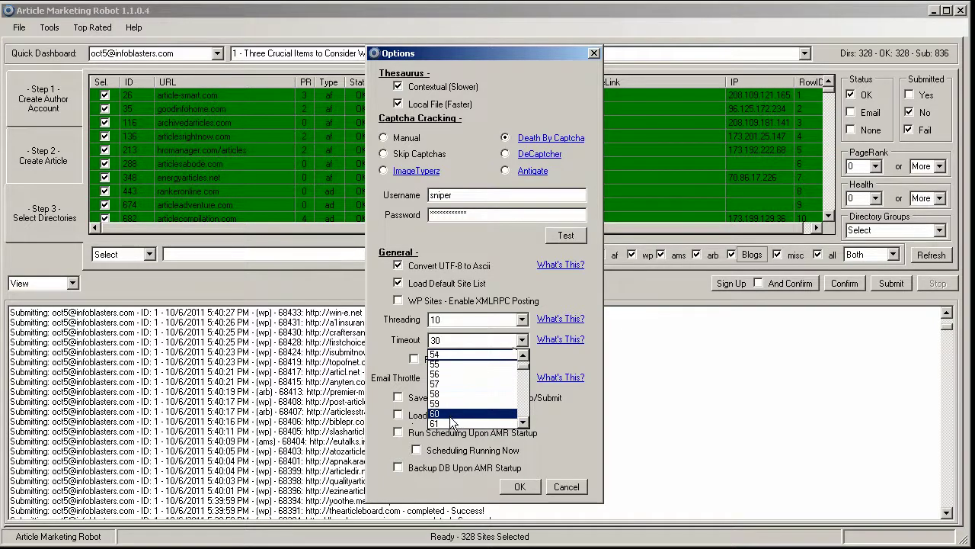
pyautogui.click(454, 412)
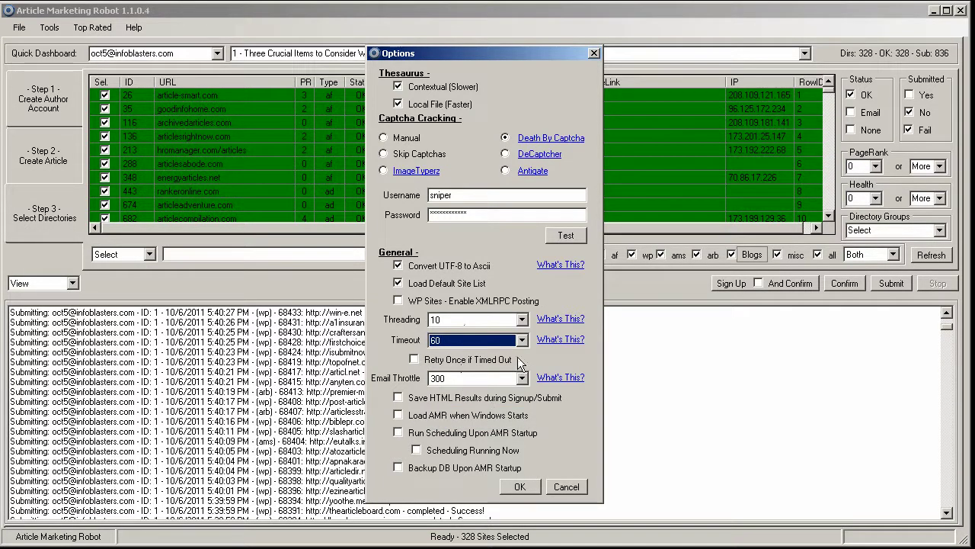
pyautogui.click(512, 486)
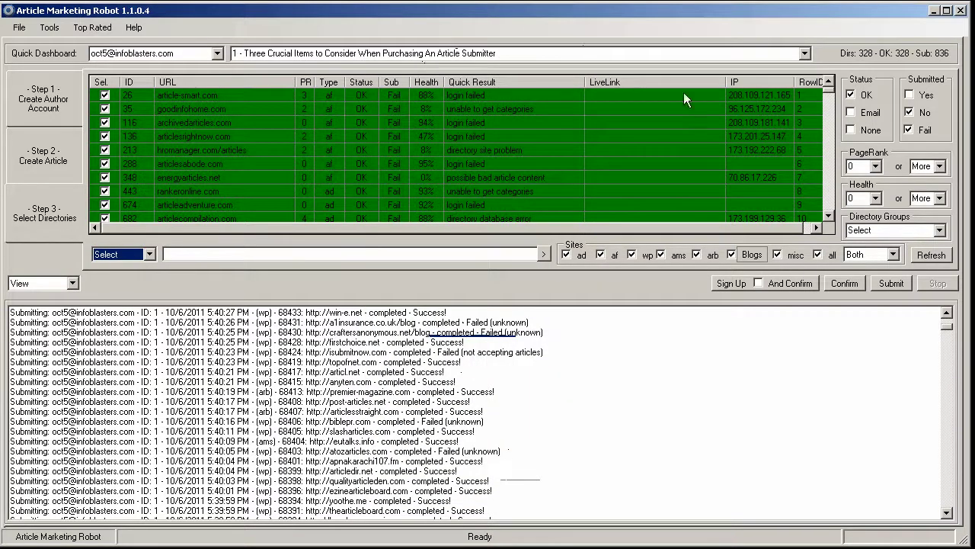
# Resubmit the article immediately to all 328 selected failed sites
pyautogui.click(881, 285)
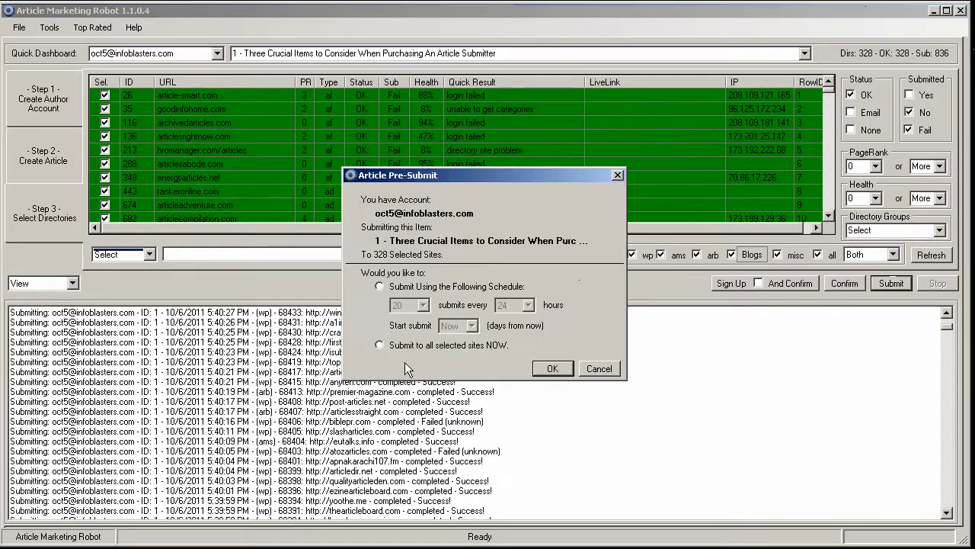
pyautogui.click(418, 347)
pyautogui.click(553, 368)
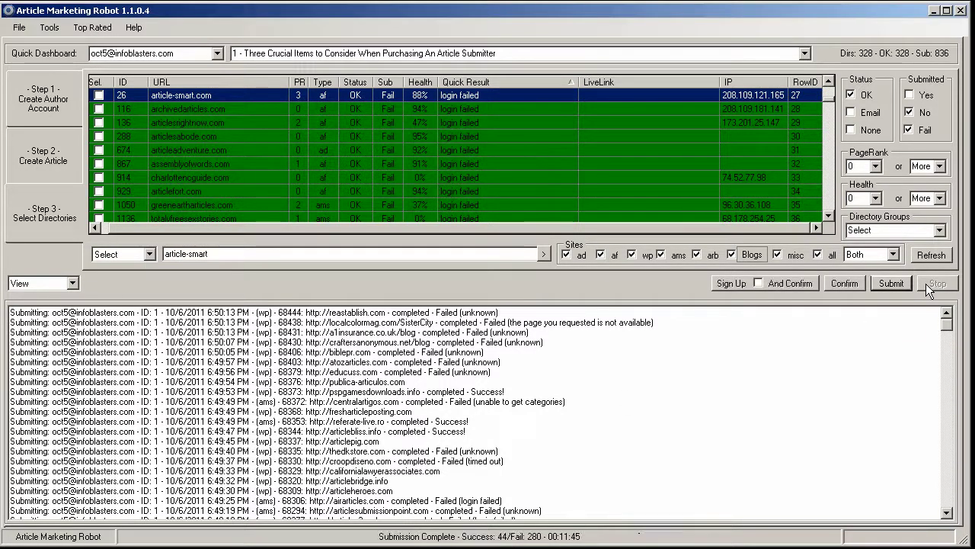
# Re-include Submitted Yes, Email and None statuses in the filter and refresh the list
pyautogui.click(909, 95)
pyautogui.click(851, 113)
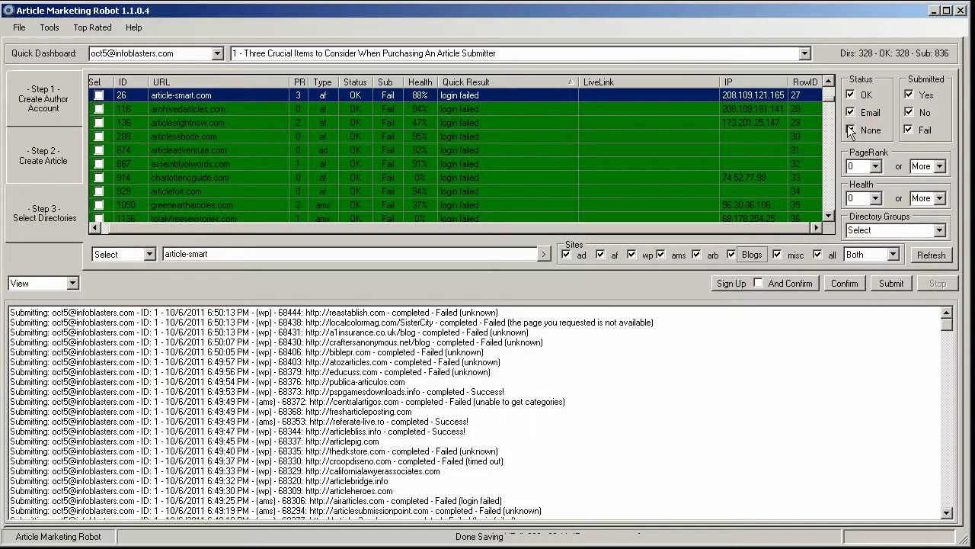
pyautogui.click(851, 129)
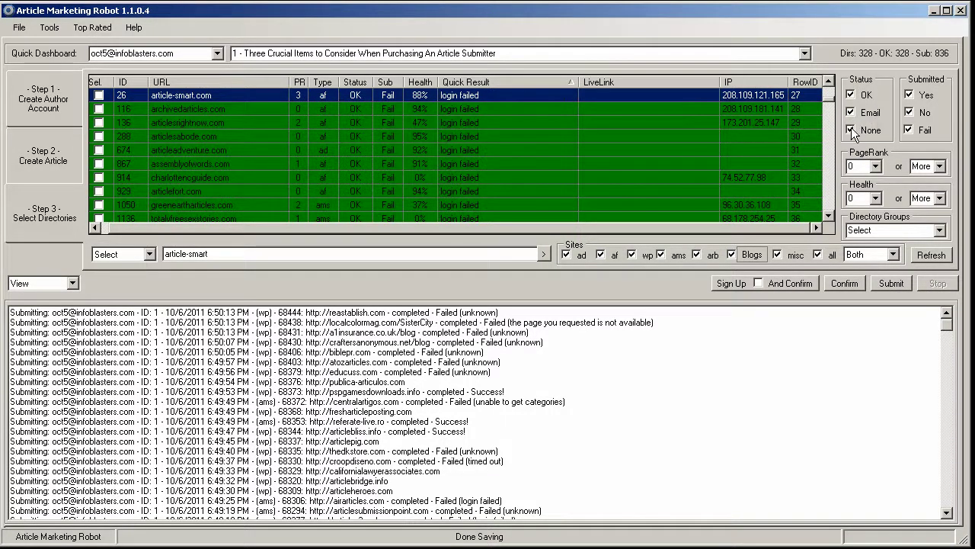
pyautogui.click(930, 255)
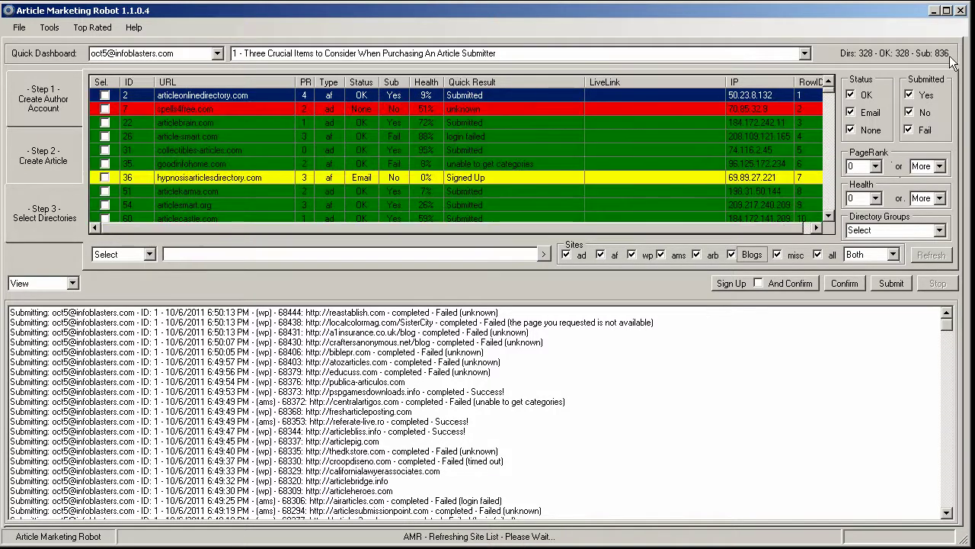